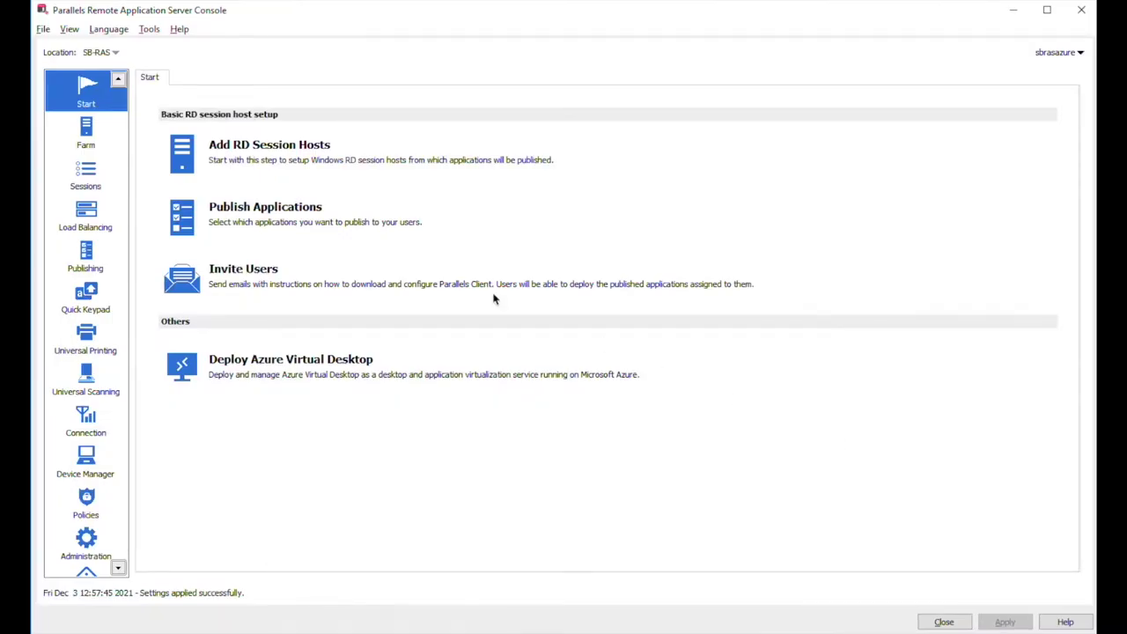
Start adding a RAS Secure Client Gateway to the farm, choosing M-4.RASSB.LAB as the server and resolving its IP address
left_click(87, 134)
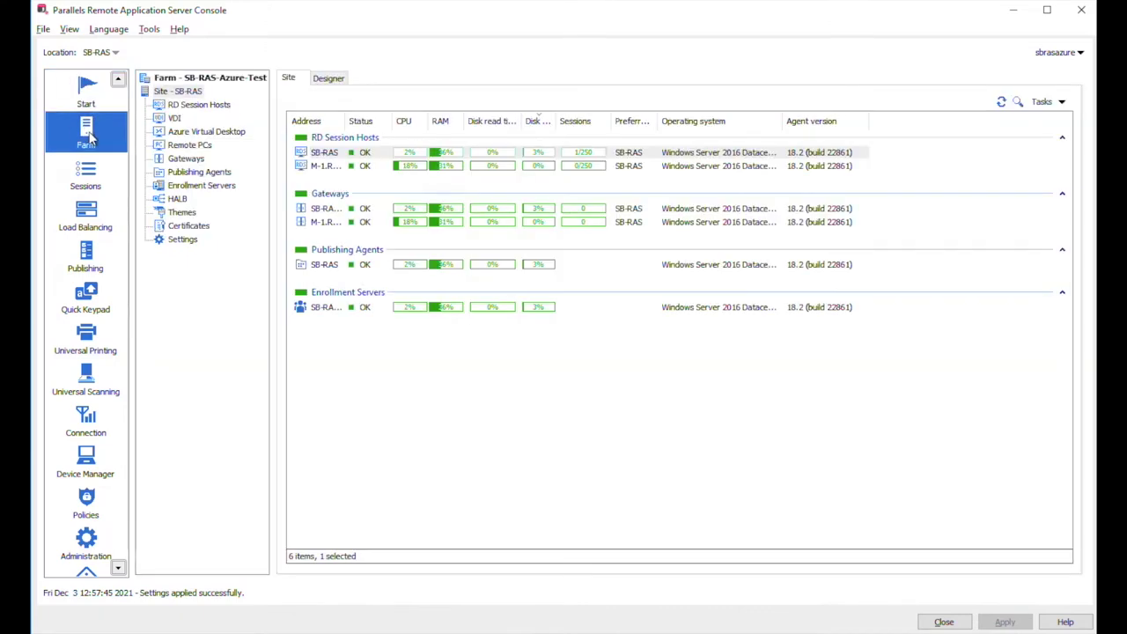
left_click(181, 160)
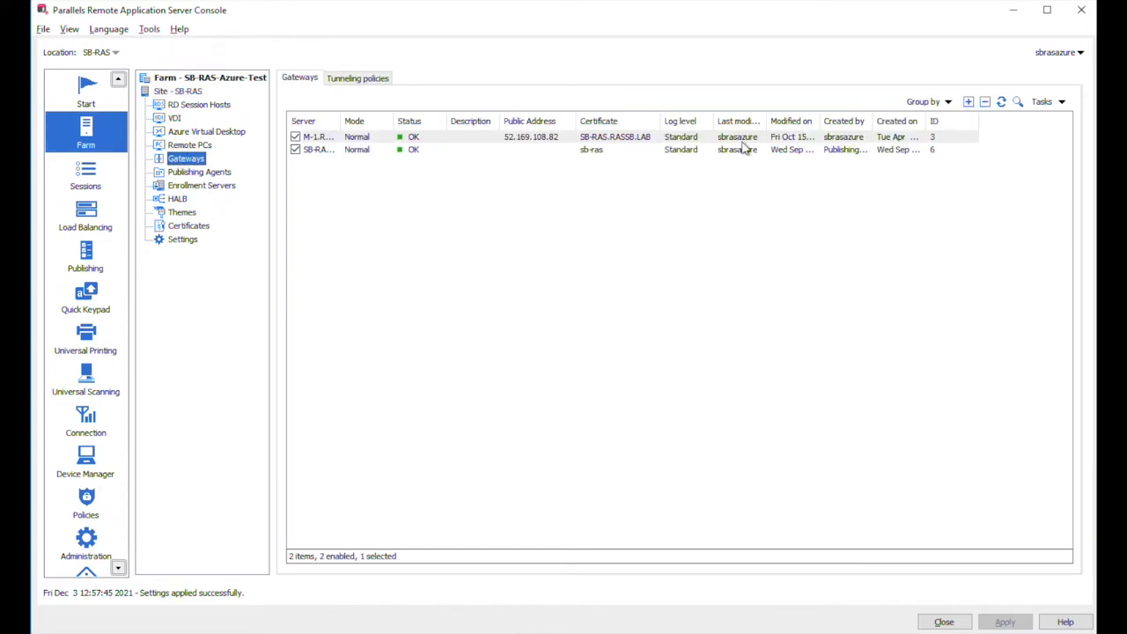
left_click(968, 102)
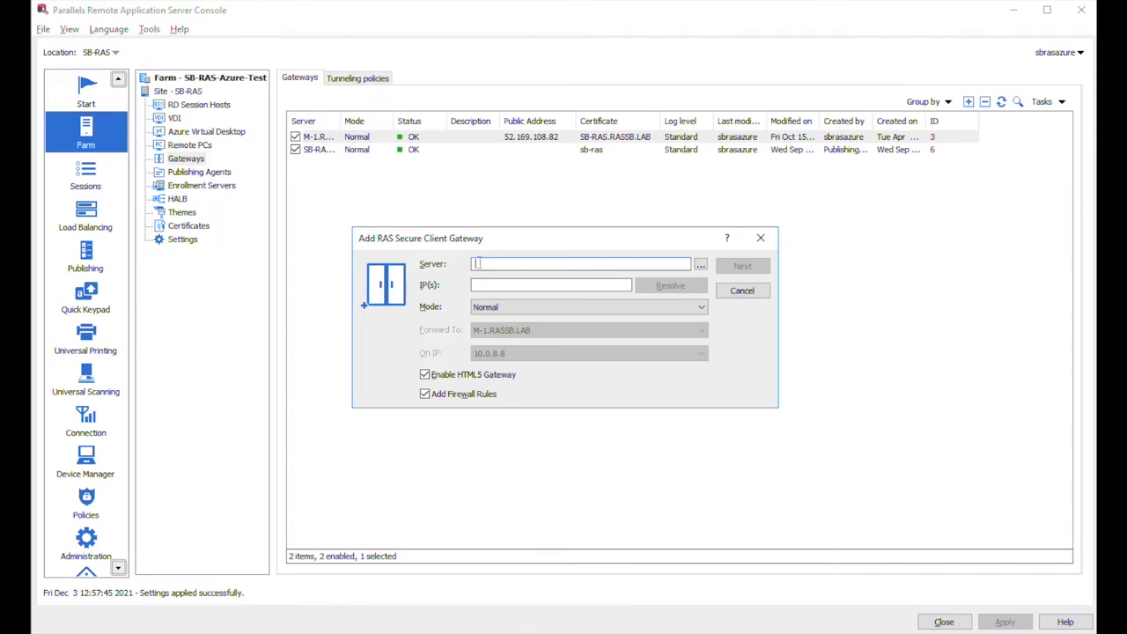
left_click(701, 265)
type("m-4")
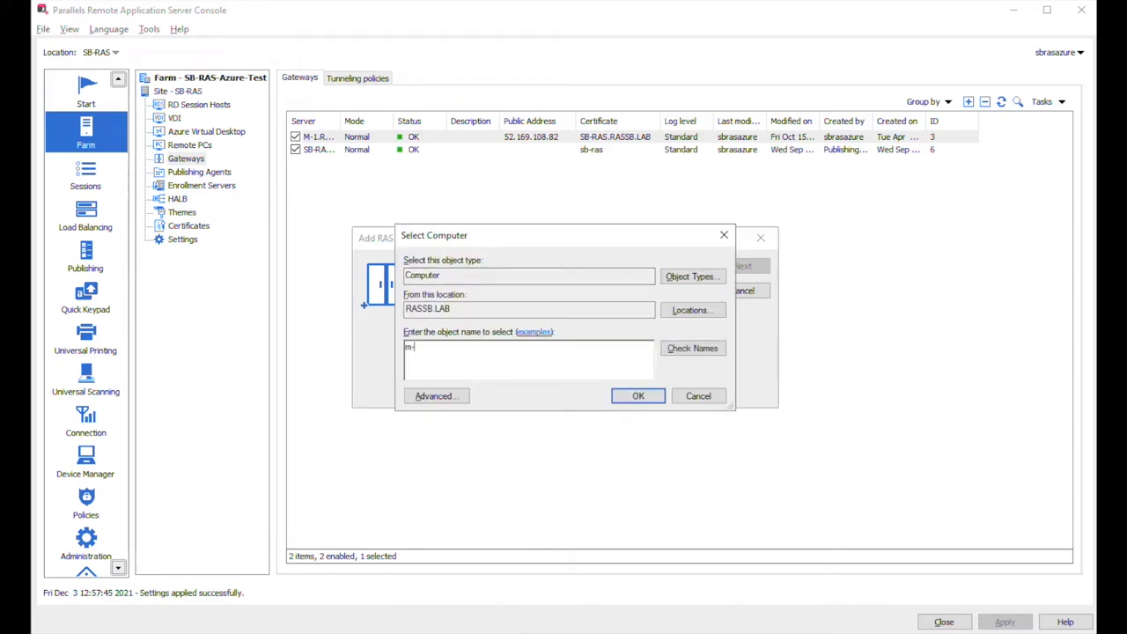
left_click(711, 348)
left_click(639, 396)
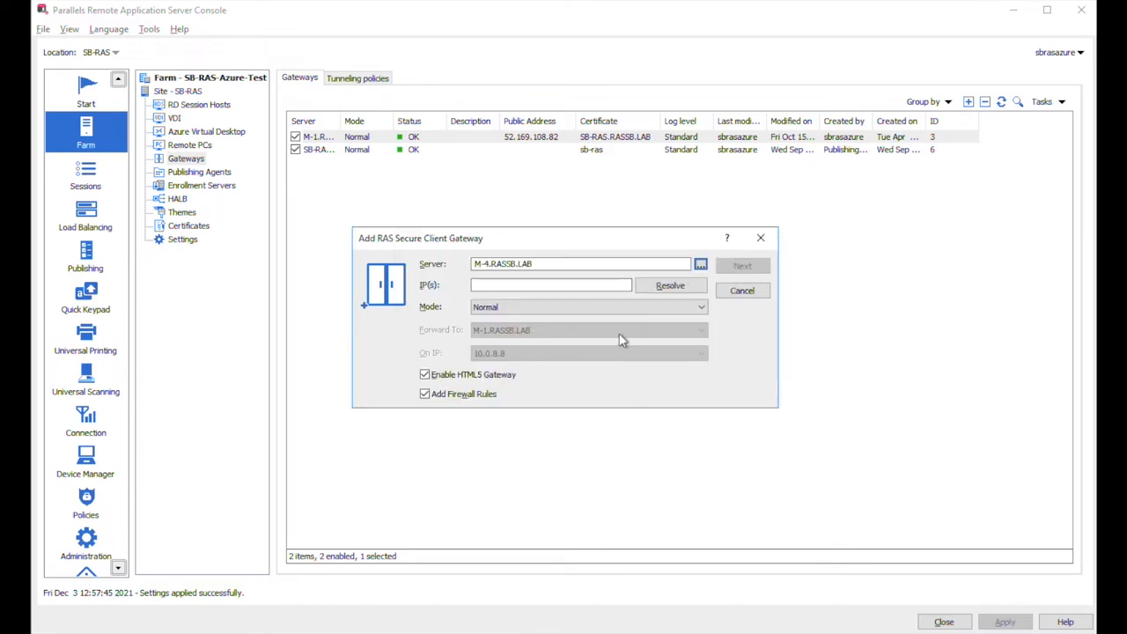
left_click(669, 287)
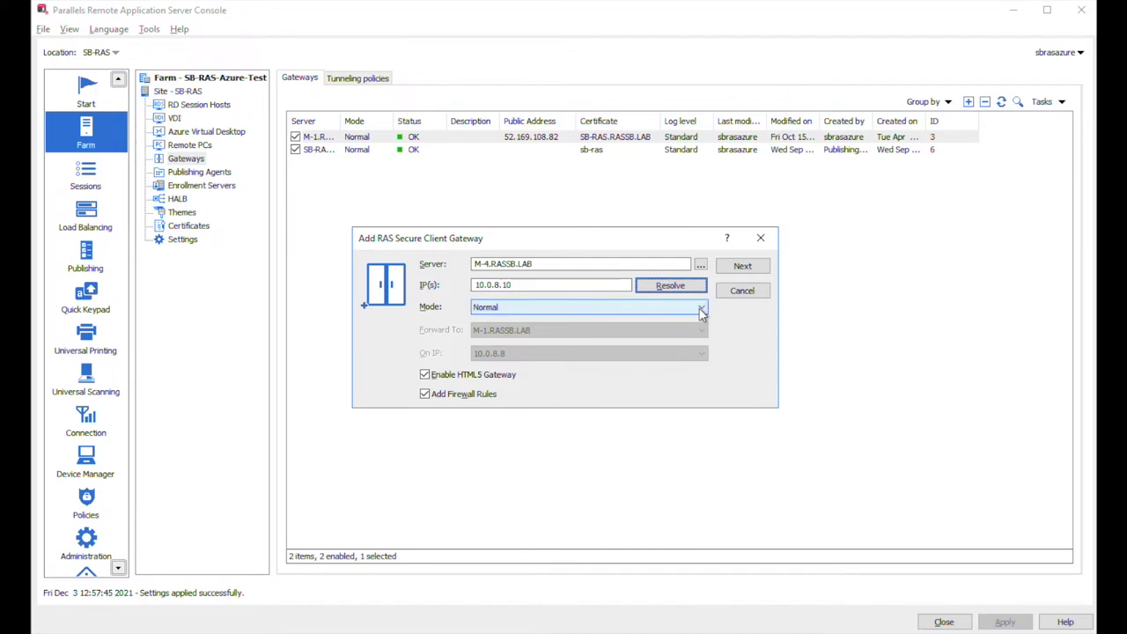
Install the M-4 gateway in Normal mode with HTML5 and firewall rules enabled, apply the settings and refresh the gateway list
left_click(629, 314)
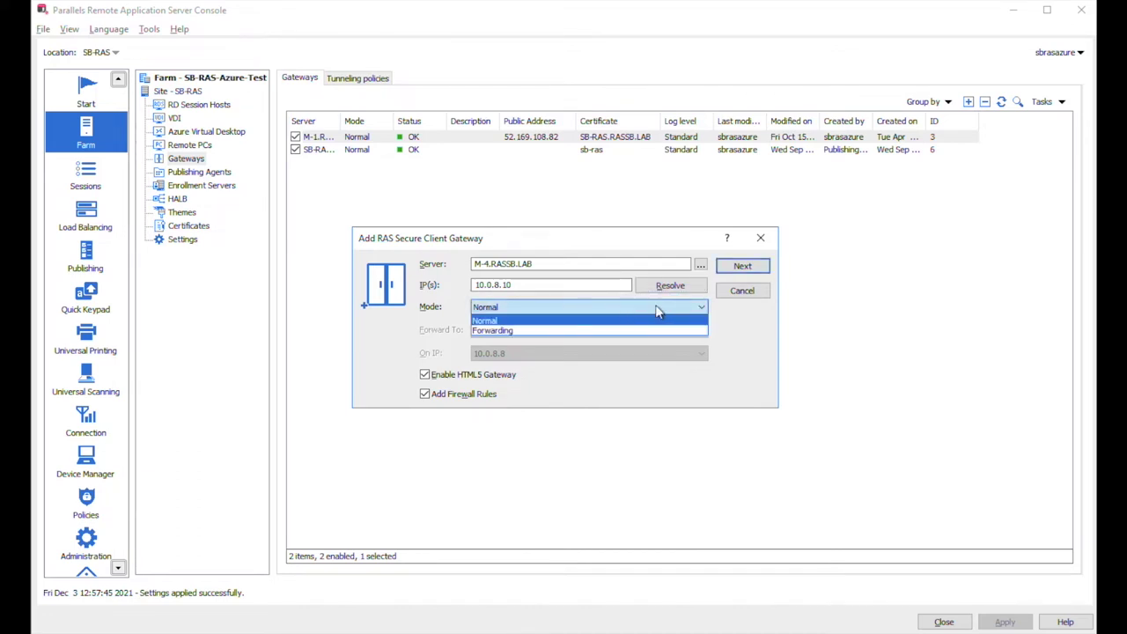
left_click(753, 332)
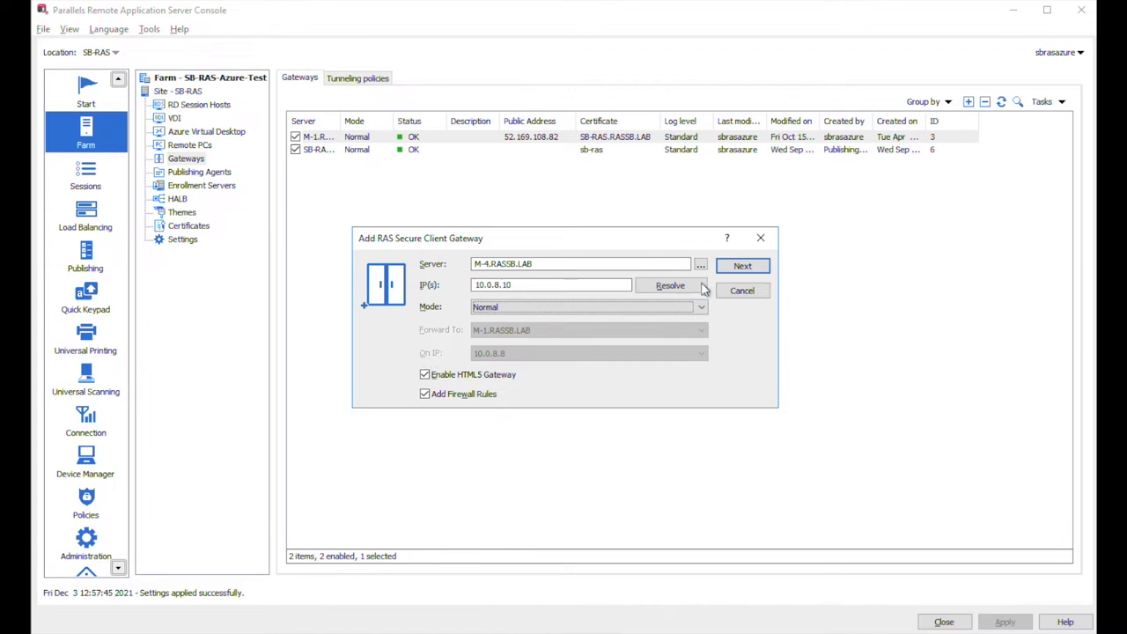
left_click(741, 271)
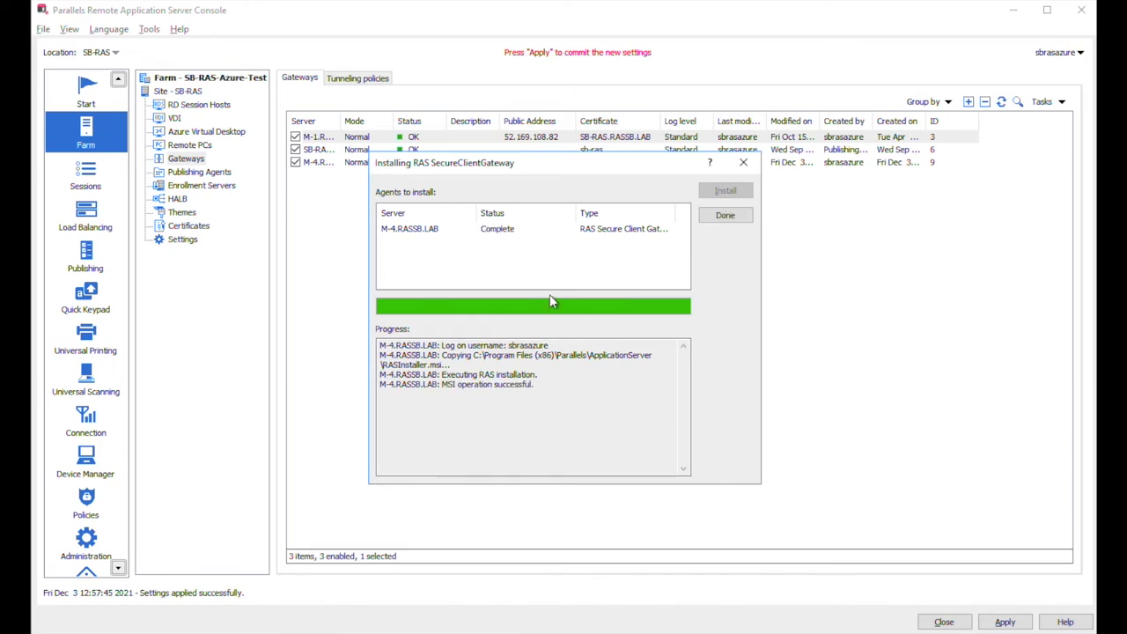
left_click(724, 216)
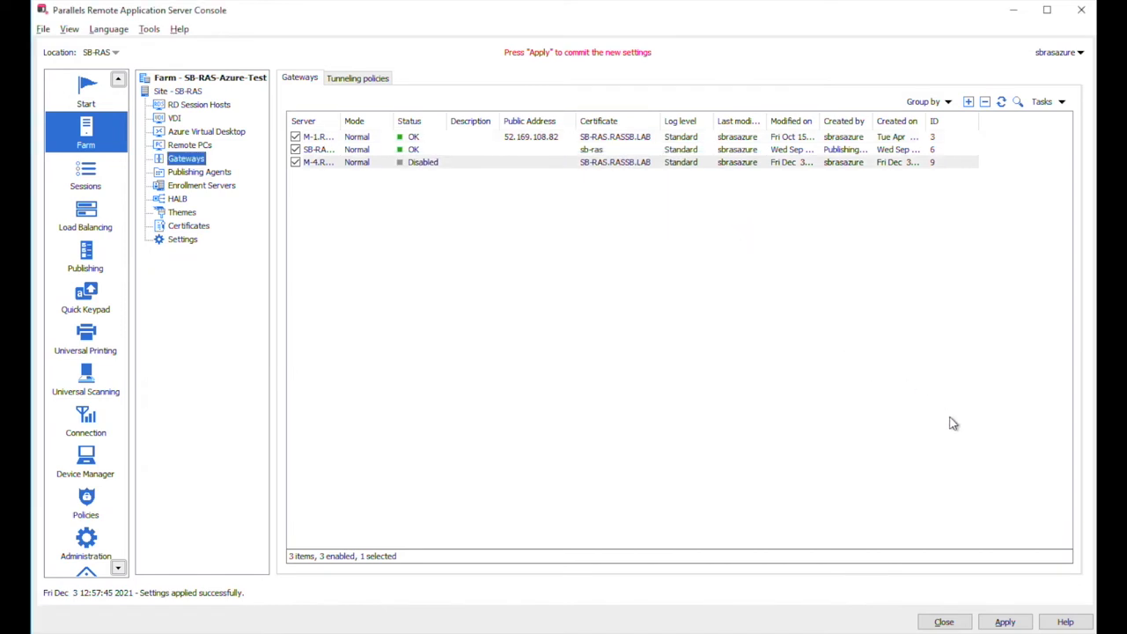
left_click(1005, 621)
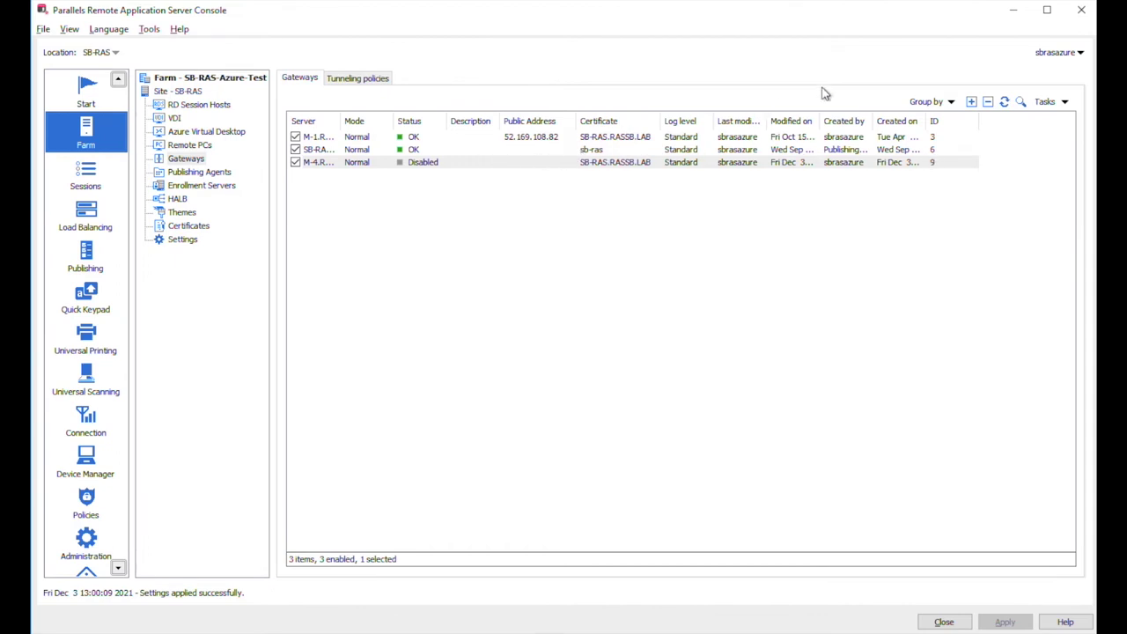
left_click(1003, 102)
Review the general, SSL/TLS and HTML5 settings in the M-4 gateway's properties and close them without changes
double_click(382, 166)
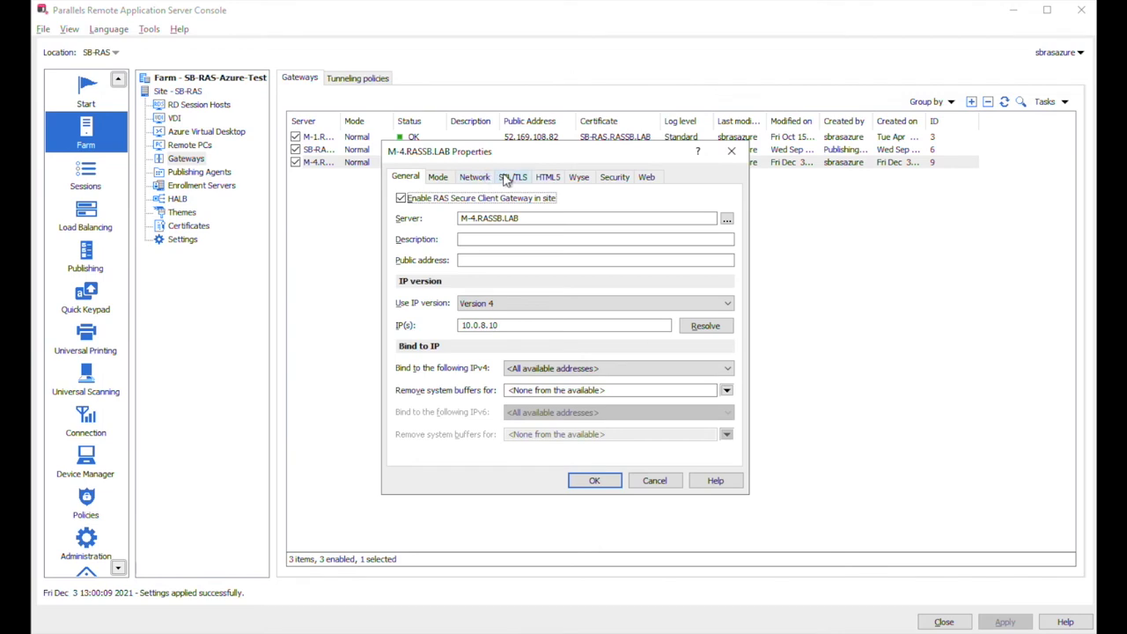
left_click(509, 178)
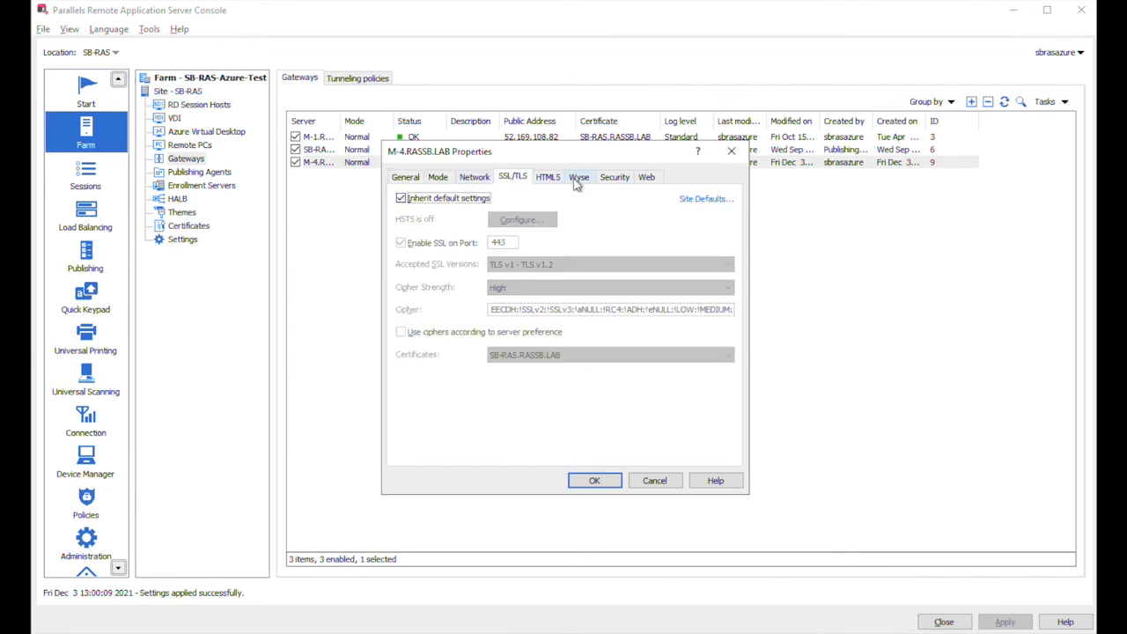
left_click(551, 177)
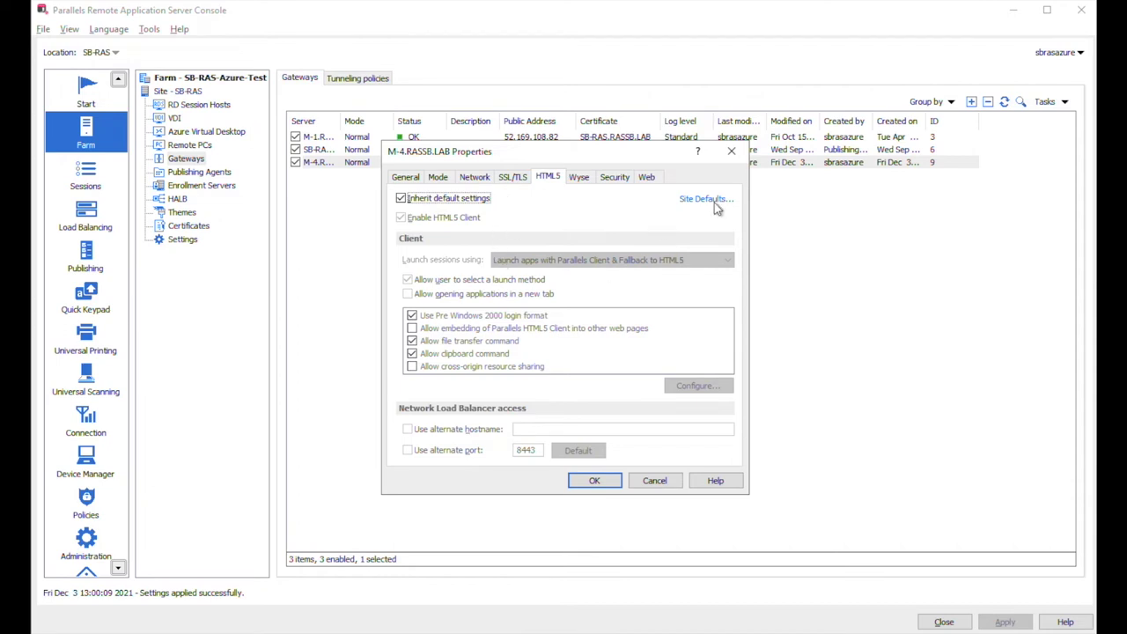
left_click(732, 152)
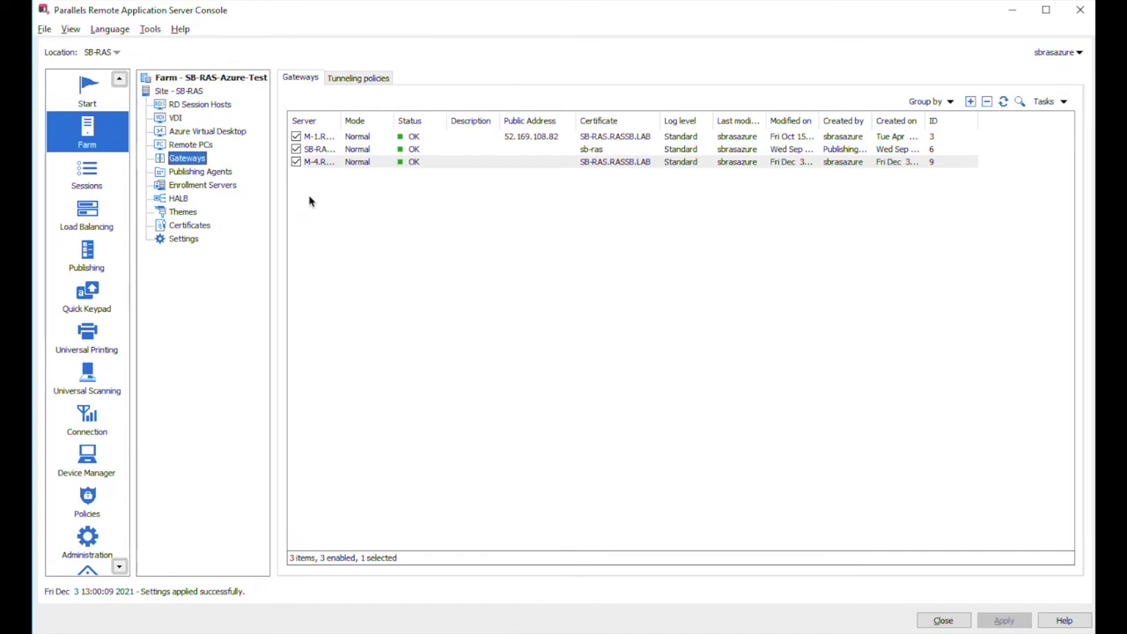
Start adding a RAS Publishing Agent to the farm, choosing M-2.RASSB.LAB as the server and resolving its IP address
left_click(202, 173)
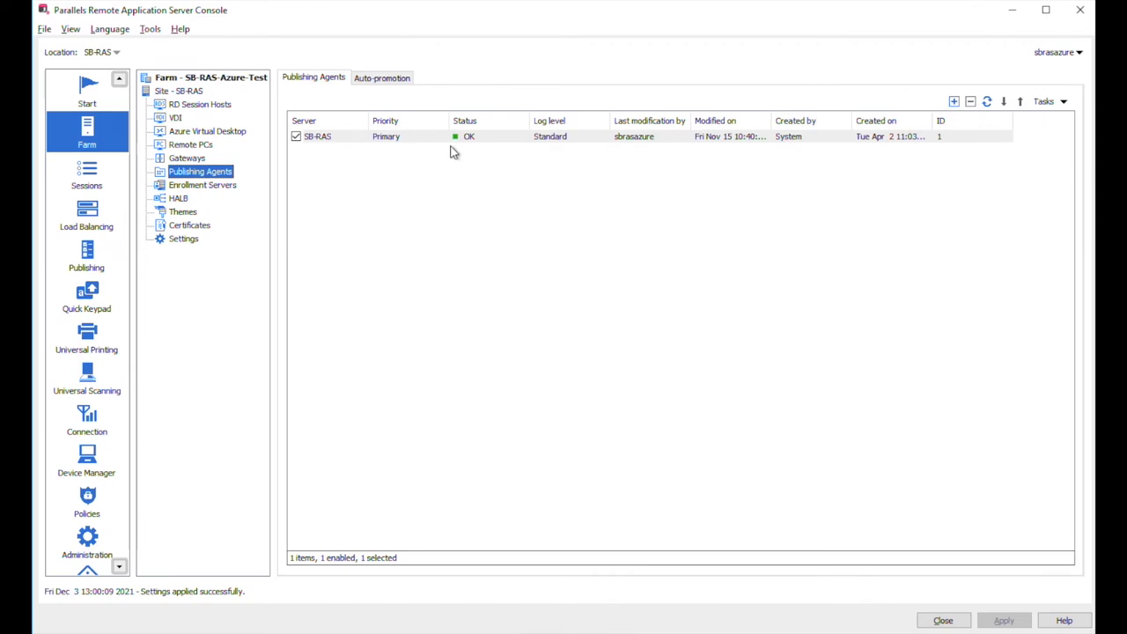
left_click(953, 102)
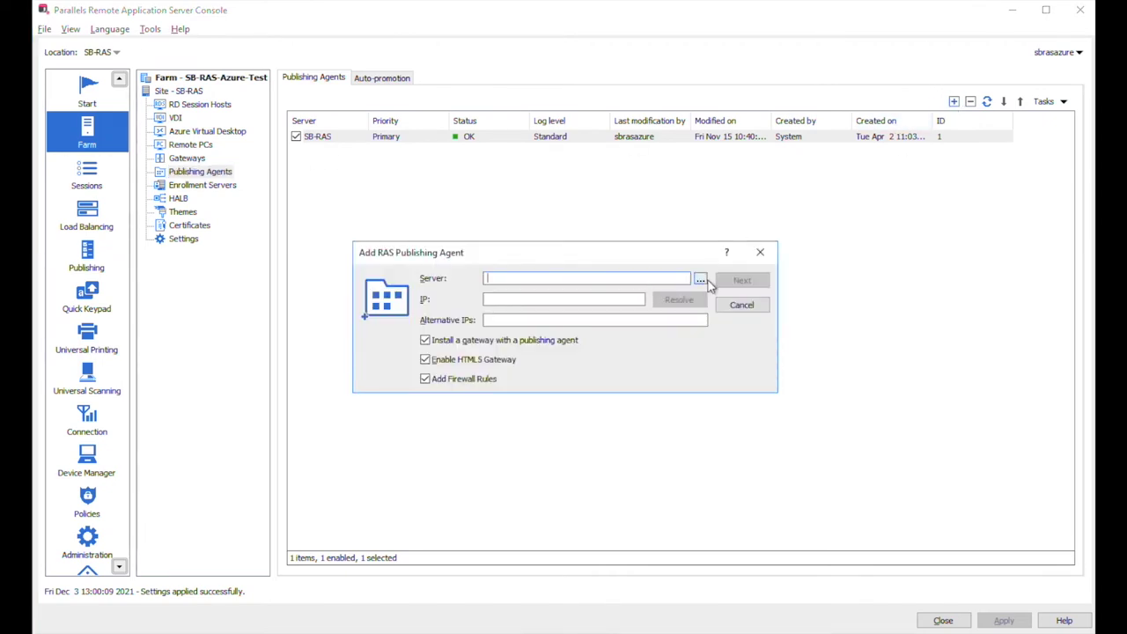
left_click(700, 278)
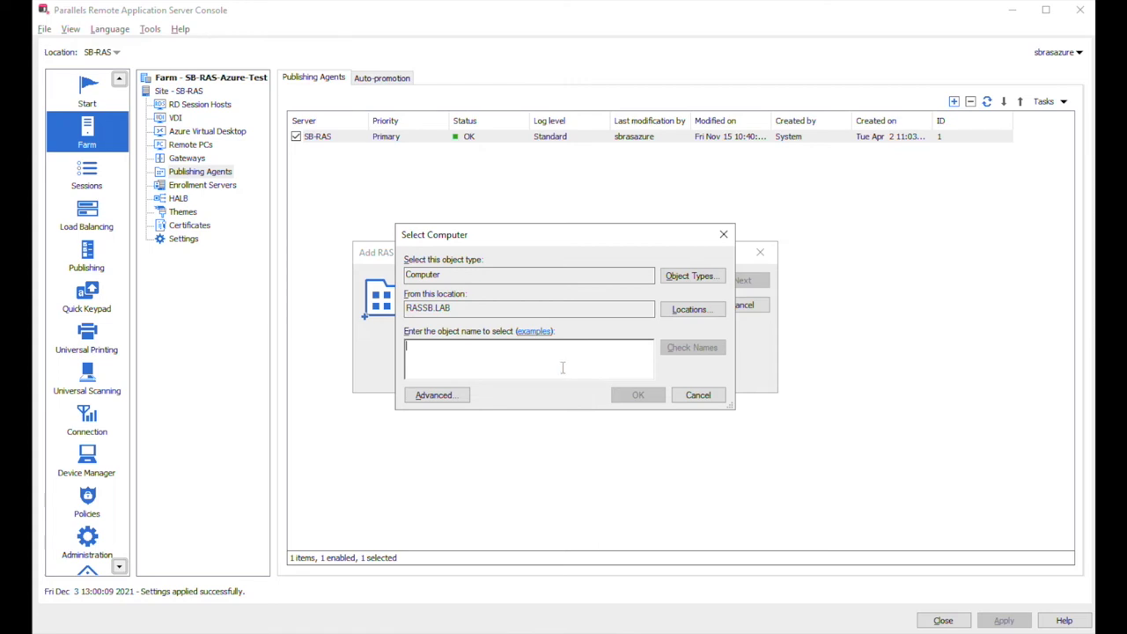
type("m-2")
left_click(680, 347)
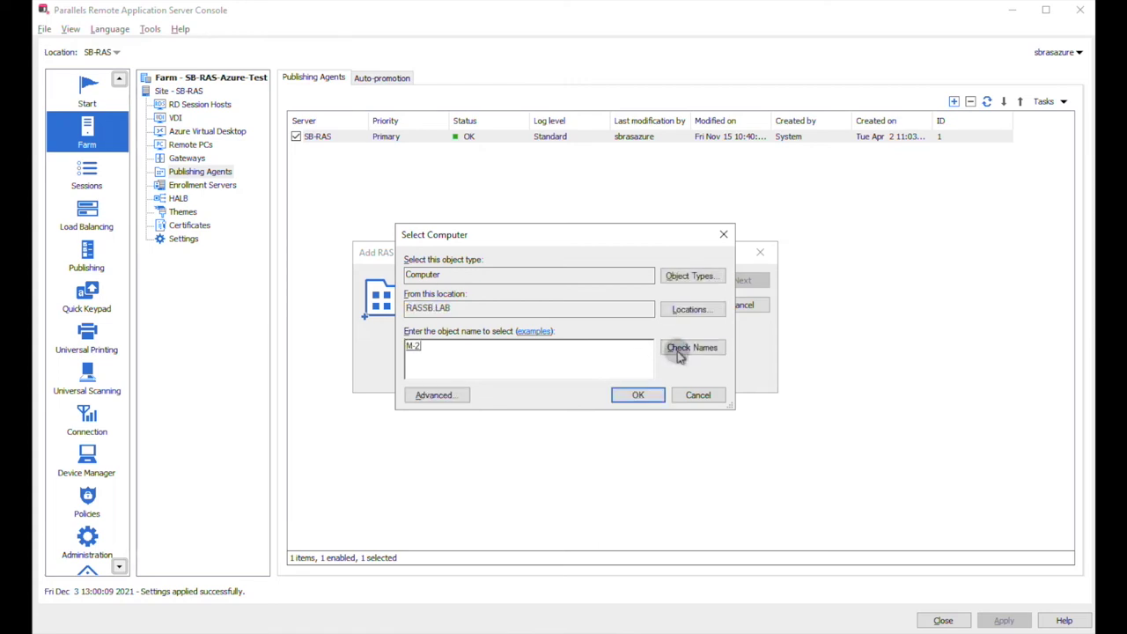
left_click(640, 395)
left_click(678, 301)
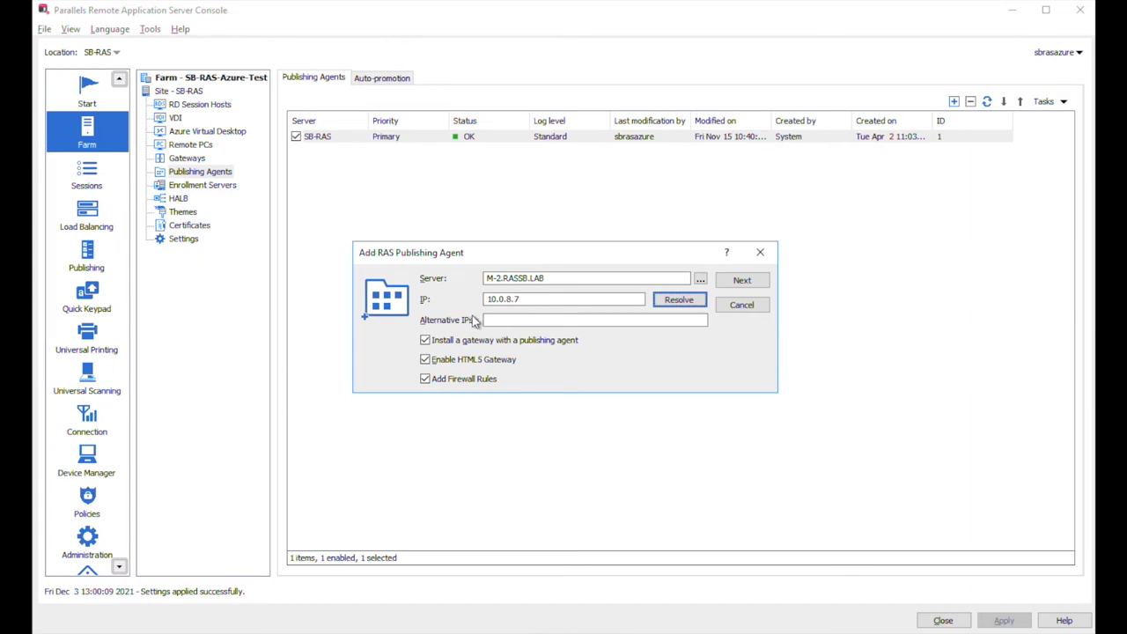
Install the M-2 publishing agent without a gateway but with firewall rules, apply the settings and refresh the agent list
left_click(426, 342)
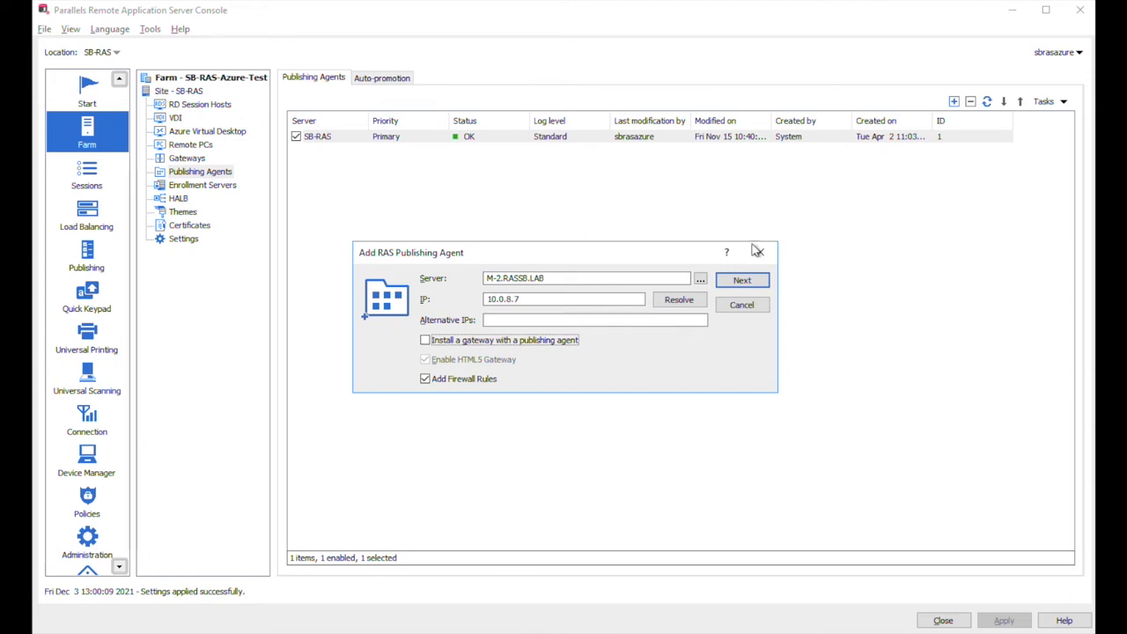
left_click(744, 281)
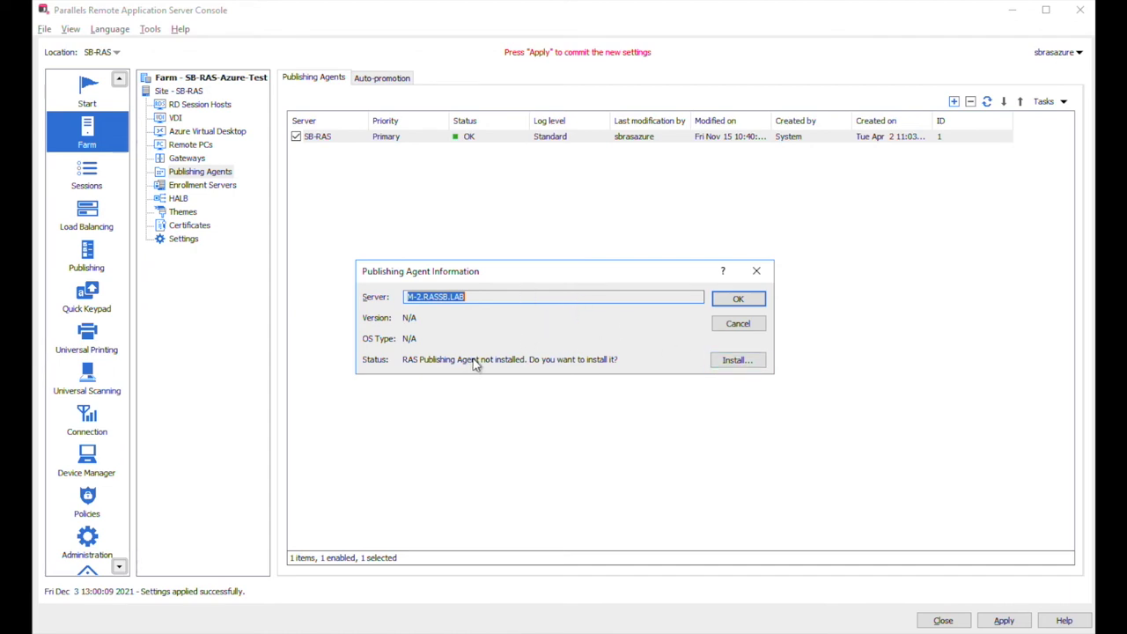
left_click(736, 359)
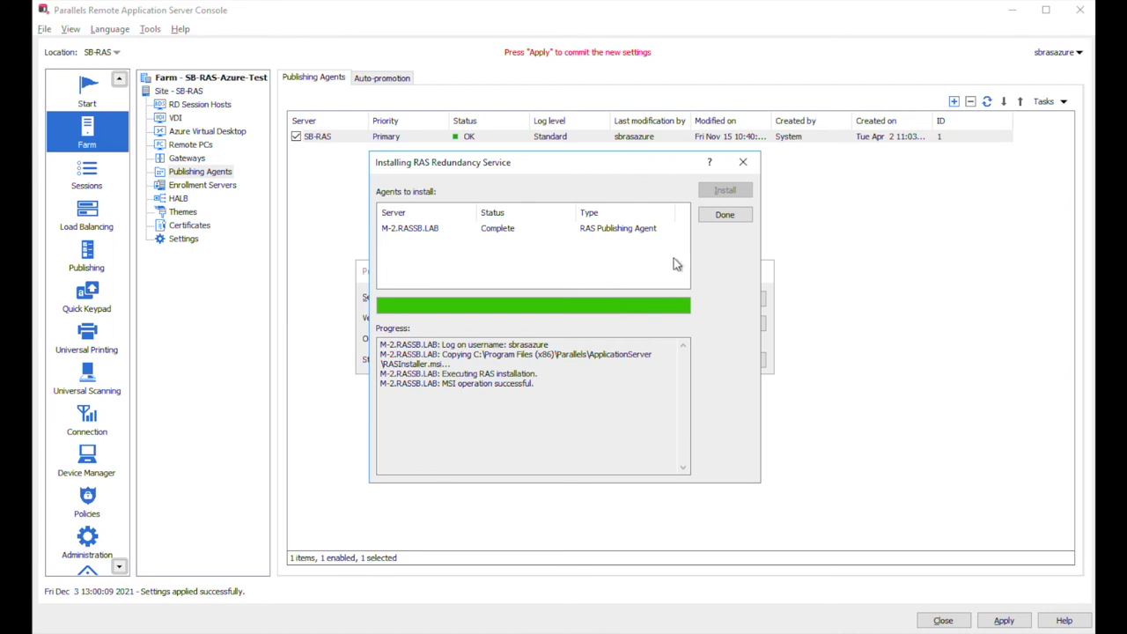
left_click(731, 220)
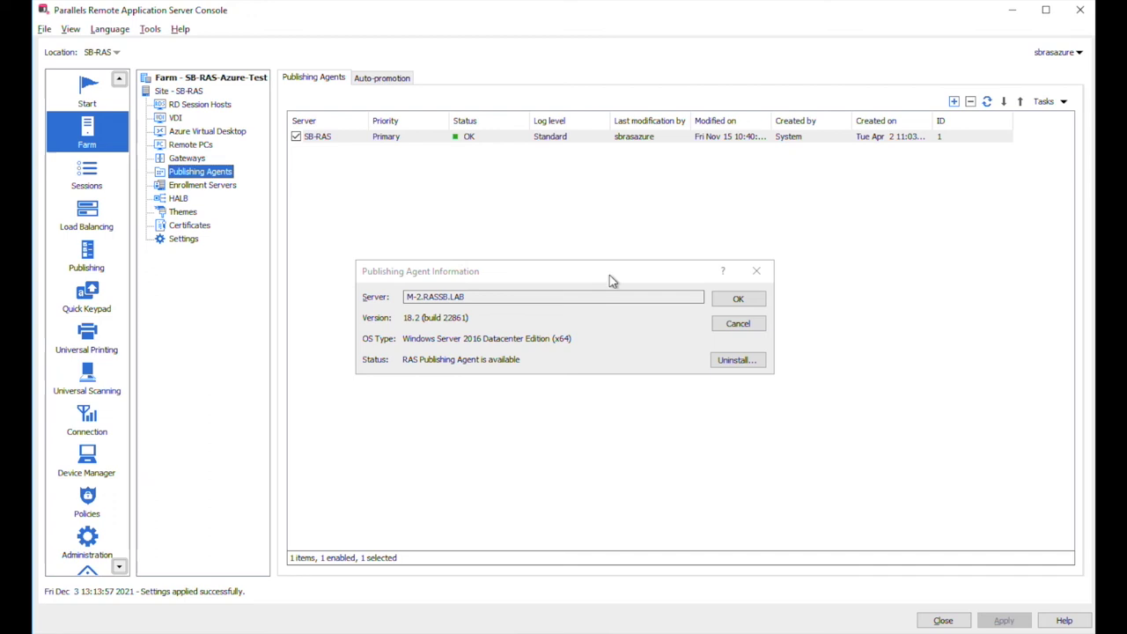
left_click(739, 301)
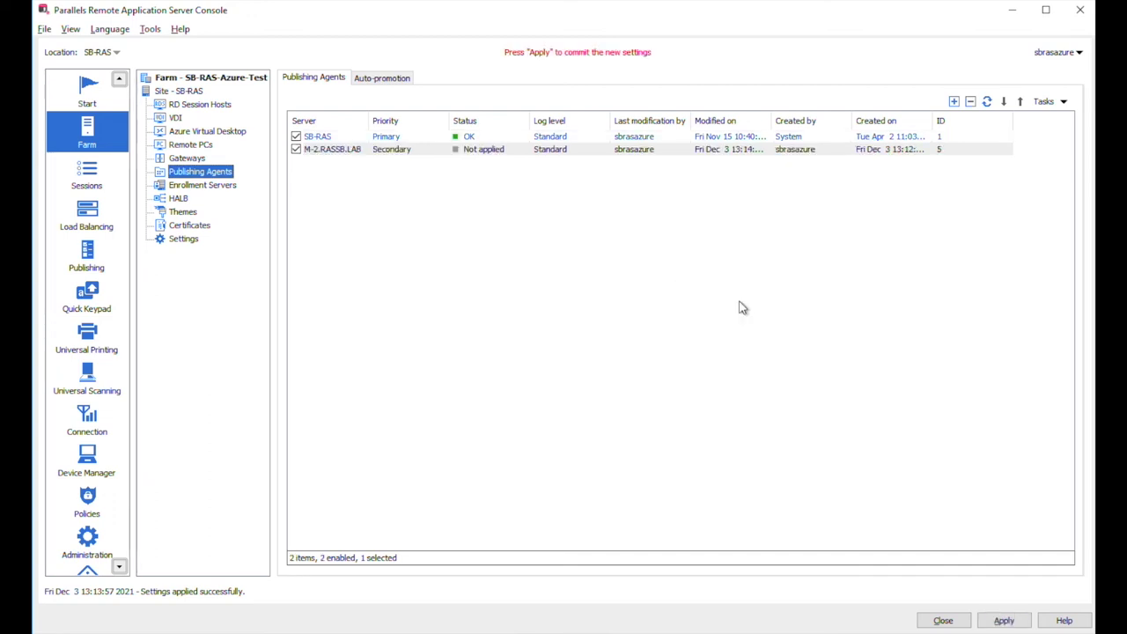
left_click(1005, 620)
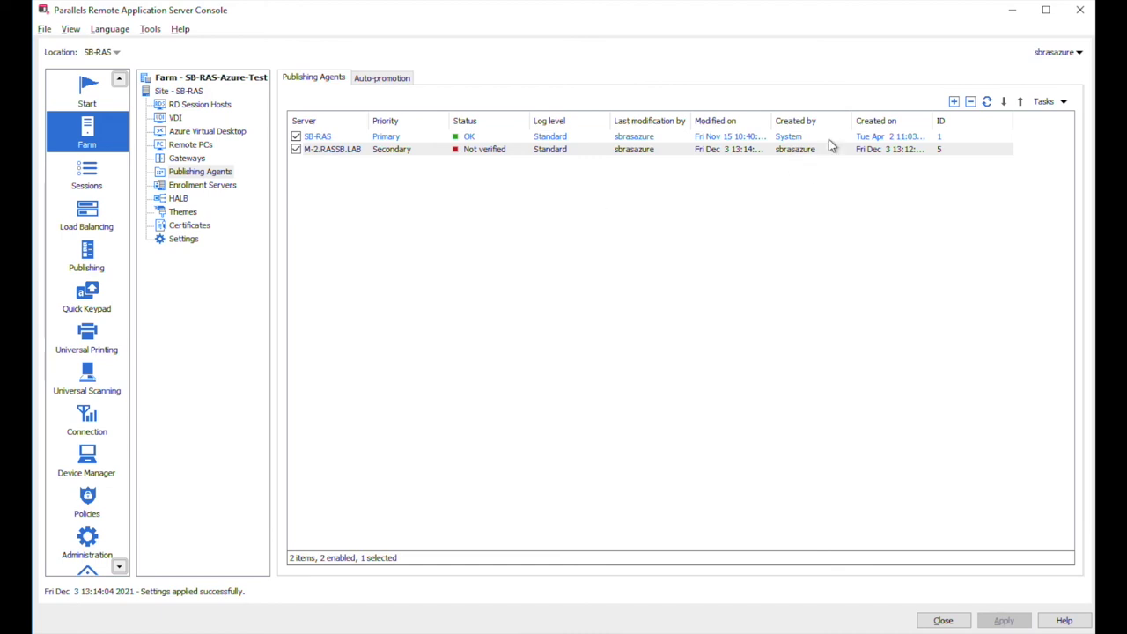
left_click(987, 102)
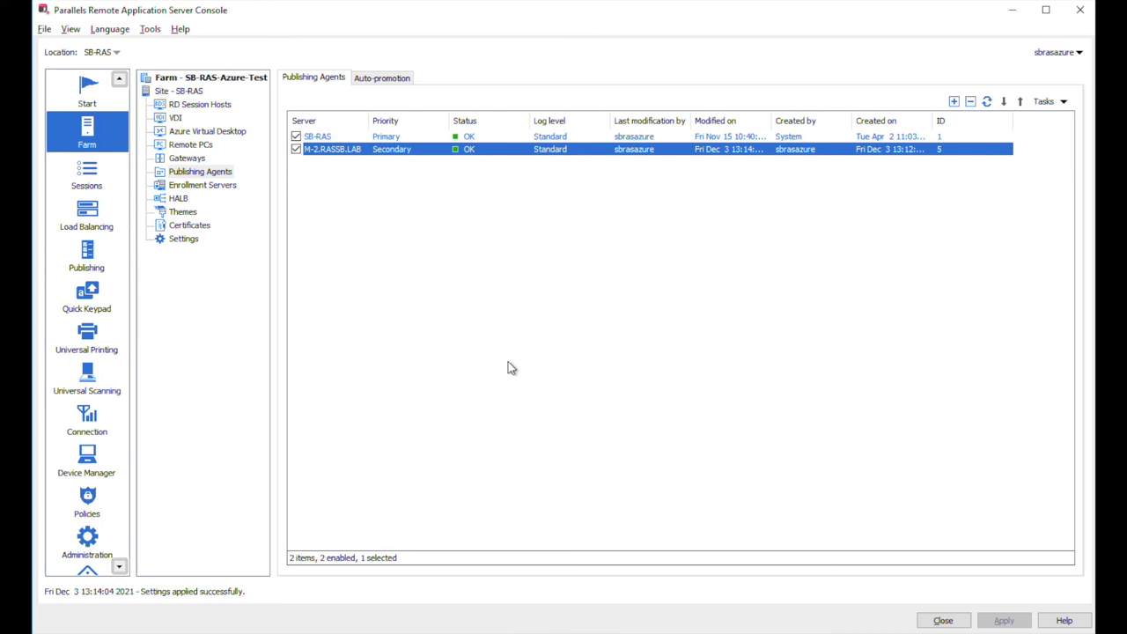
Review the M-2 publishing agent's properties, including the Standby option, and the site's auto-promotion and failback settings
double_click(489, 155)
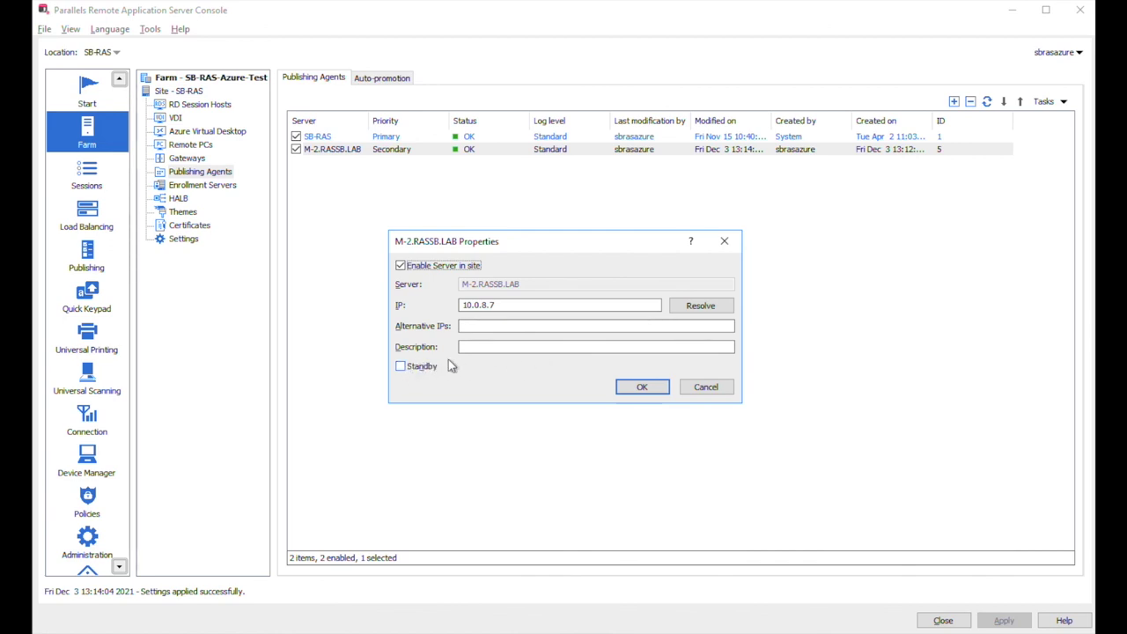
left_click(642, 387)
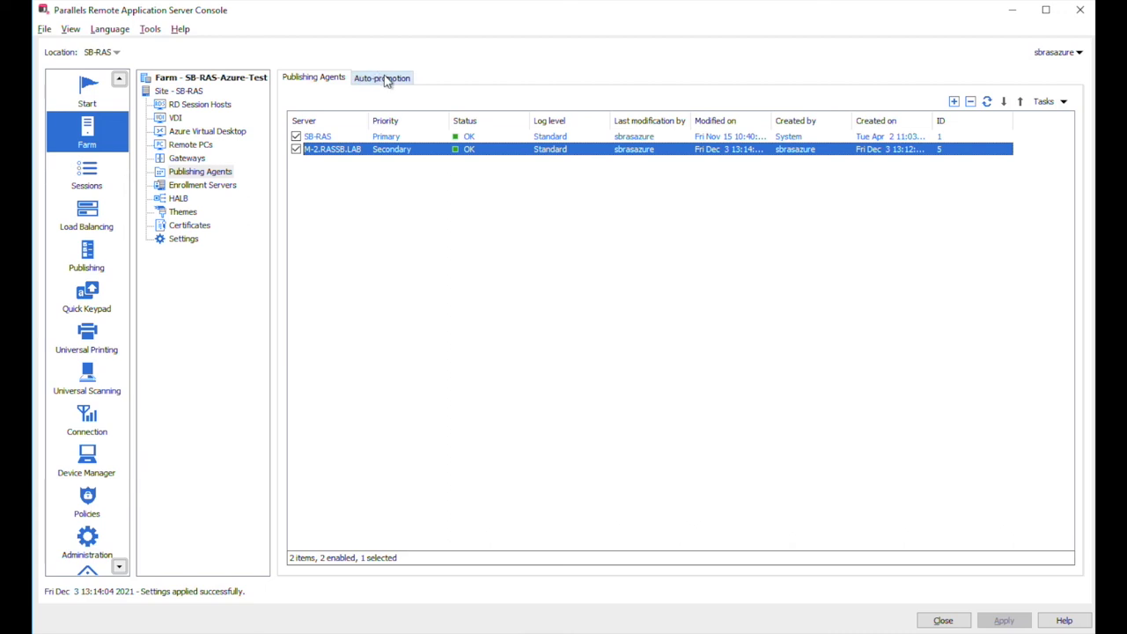
left_click(371, 78)
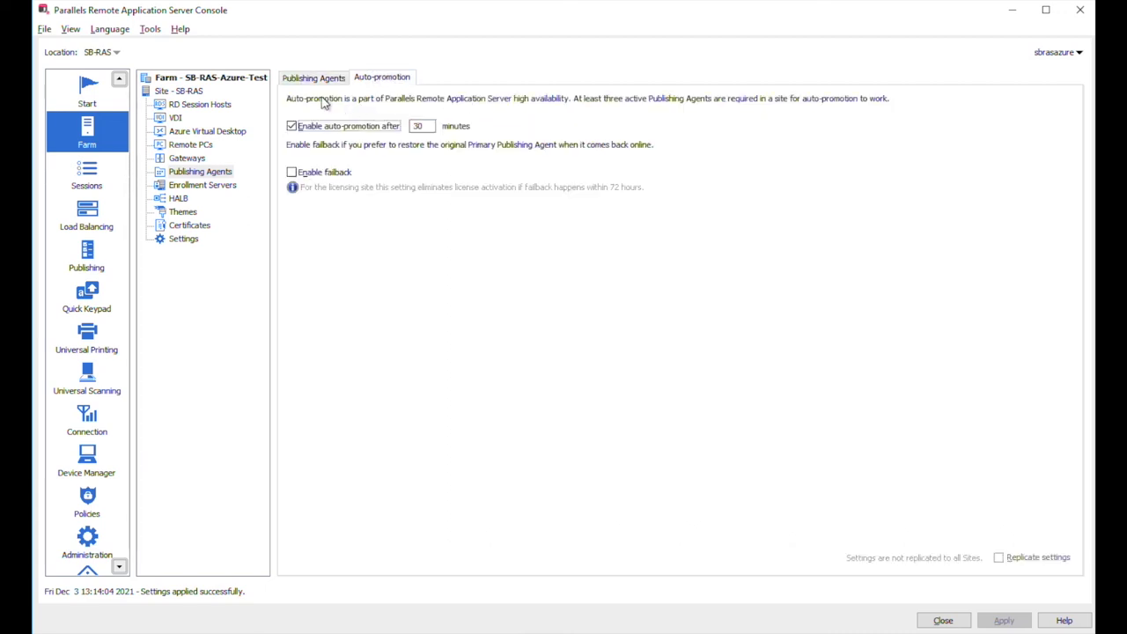